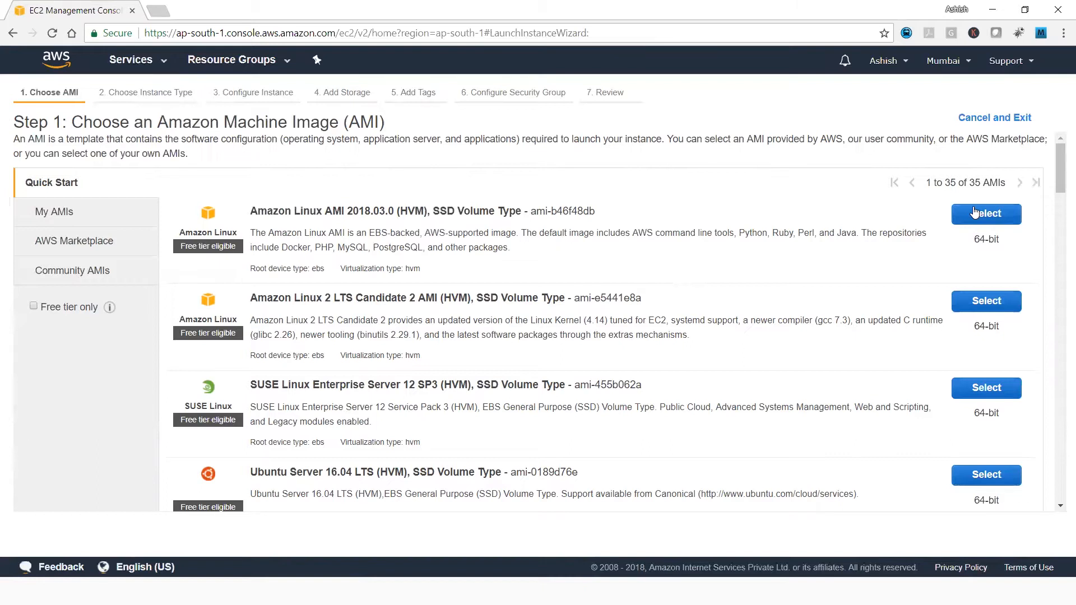
# Step: Begin an instance launch with Amazon Linux AMI 2018.03.0 (HVM), keeping t2.micro and the default instance details, and proceed to storage setup
pyautogui.click(975, 212)
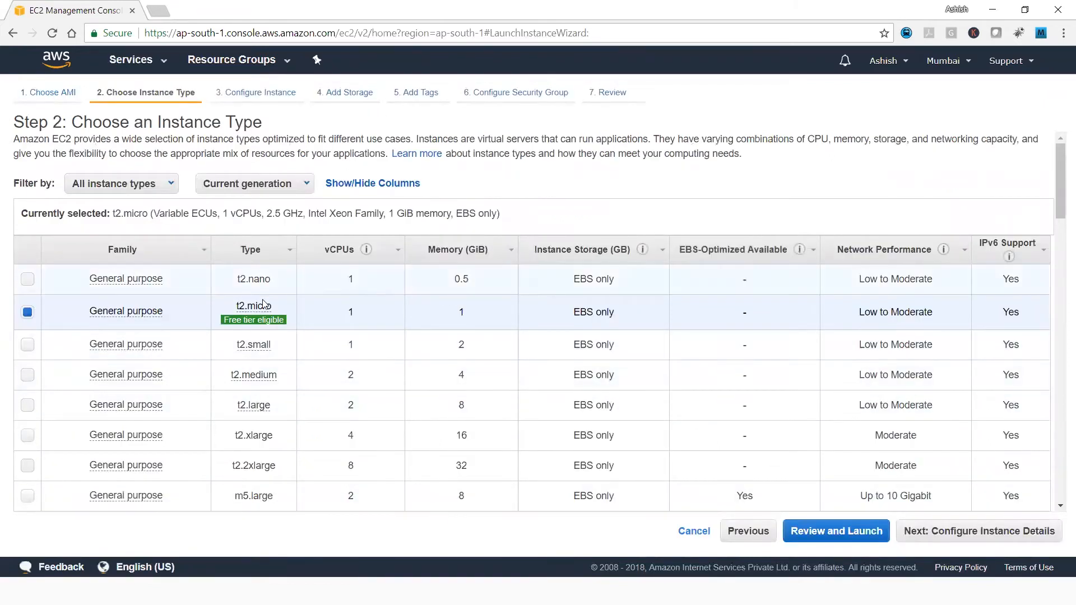
pyautogui.click(1000, 539)
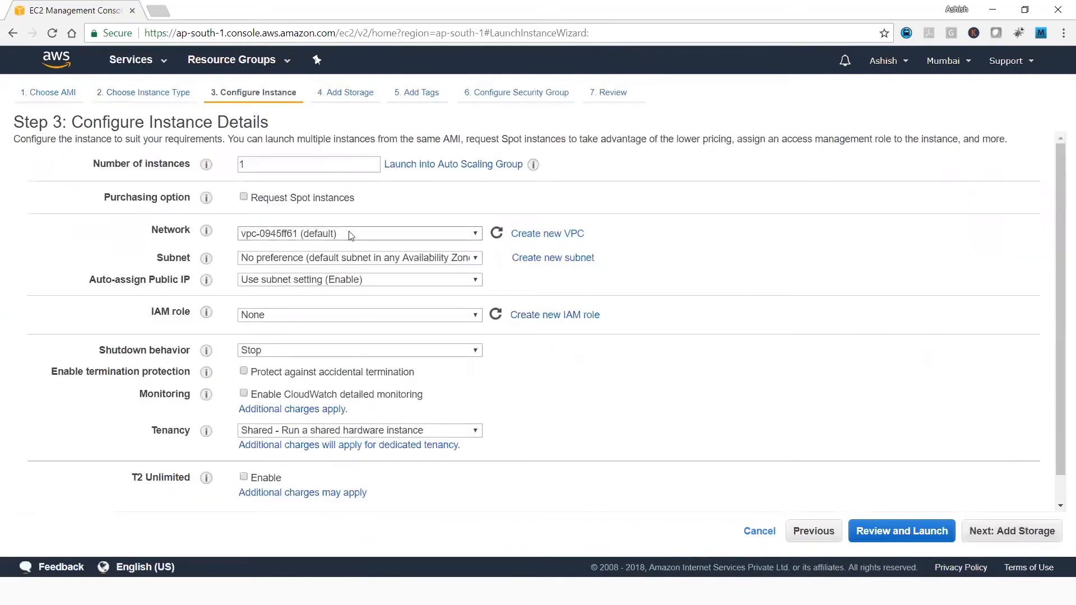
pyautogui.click(995, 535)
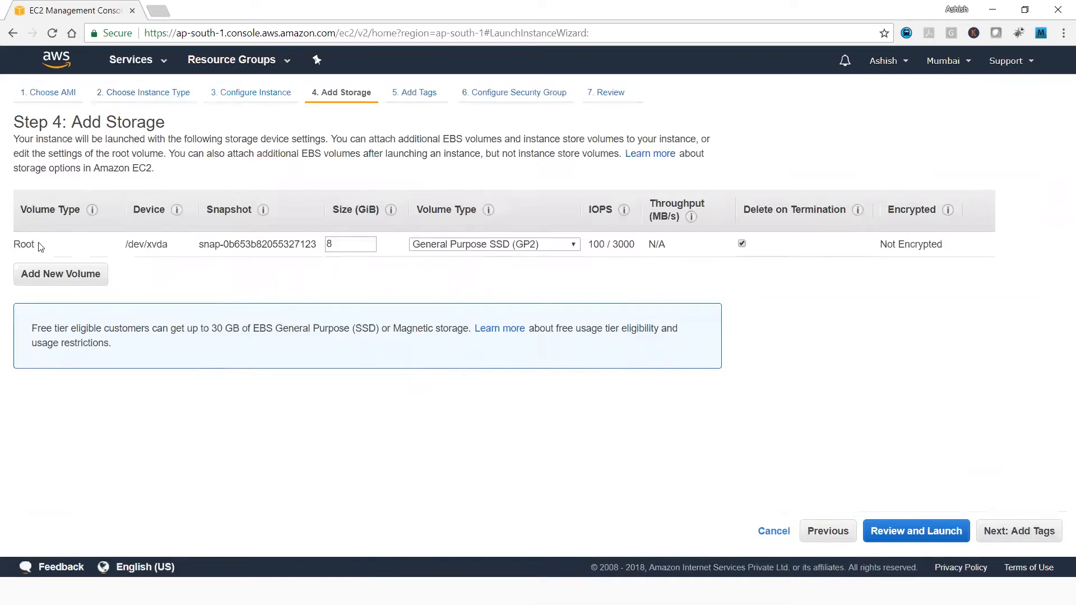
# Step: Examine the root volume's type, device name and source snapshot in the instance storage settings
pyautogui.hotkey('ctrl', 'a')
pyautogui.click(14, 239)
pyautogui.moveTo(17, 241); pyautogui.dragTo(34, 244)
pyautogui.moveTo(129, 245); pyautogui.dragTo(317, 250)
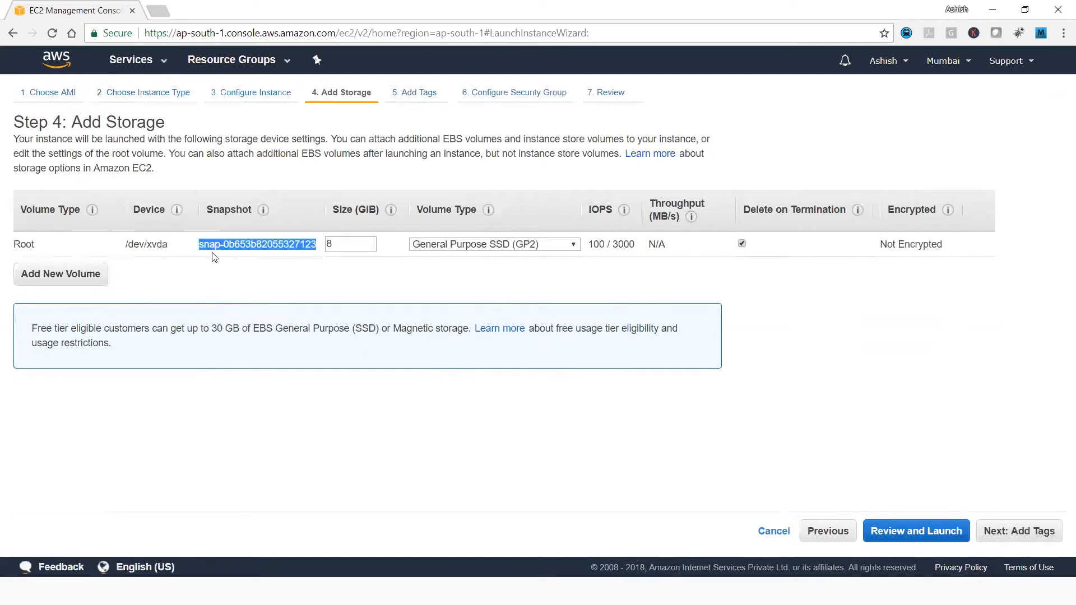
# Step: Re-enter 8 GiB as the root volume's size and switch its Delete on Termination option off and on again
pyautogui.doubleClick(371, 248)
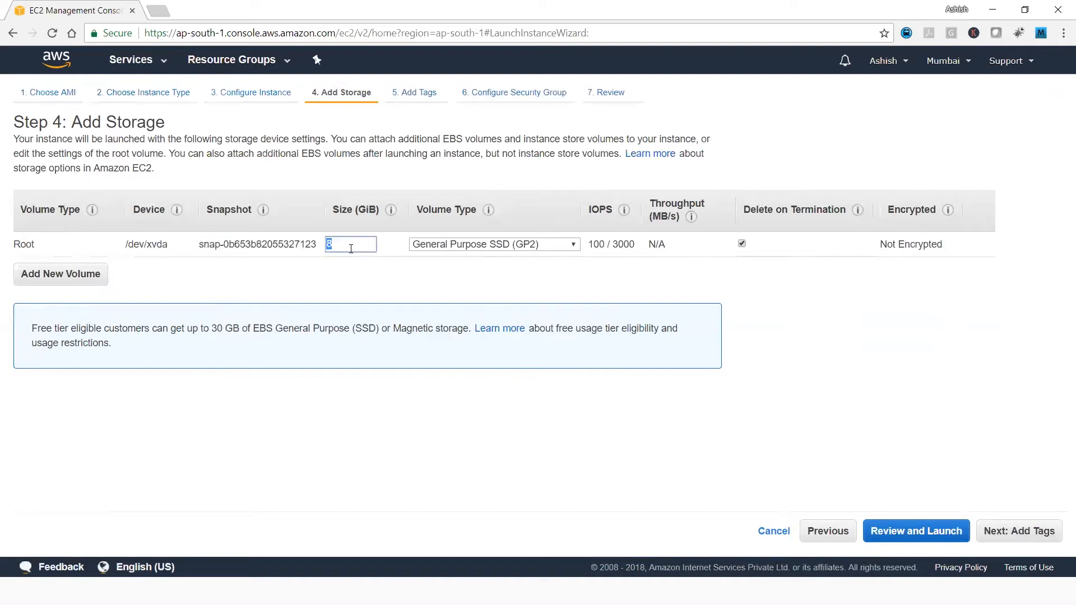
pyautogui.click(351, 248)
pyautogui.press('BackSpace')
pyautogui.press('BackSpace')
pyautogui.write('8')
pyautogui.click(743, 245)
pyautogui.click(742, 244)
# Step: Add an EBS volume on /dev/sdb to the instance storage, keep General Purpose SSD (GP2), and set its size to 10 GiB
pyautogui.click(89, 286)
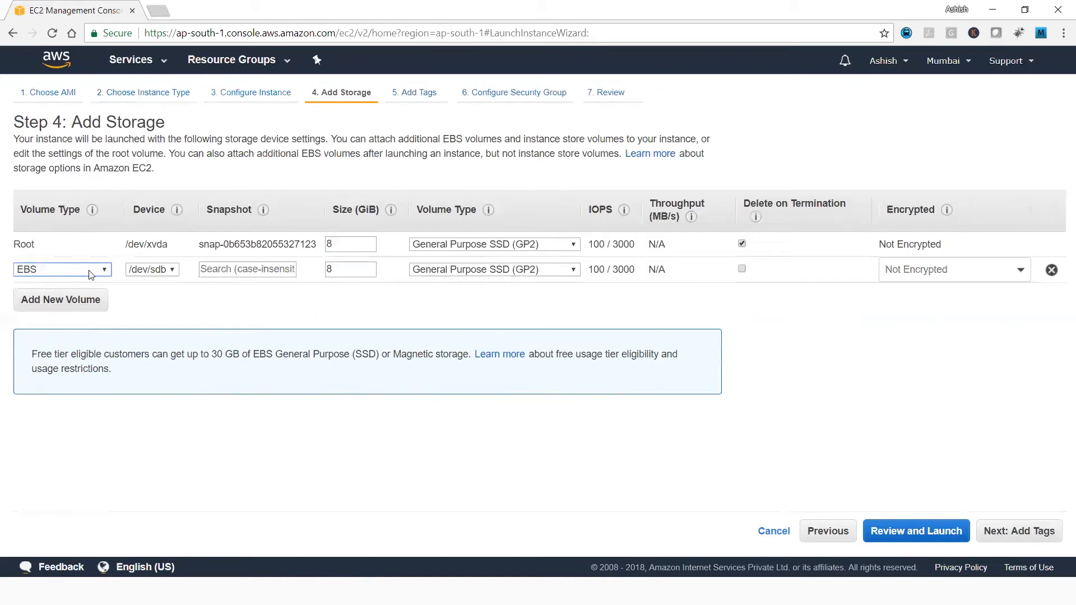
pyautogui.click(90, 271)
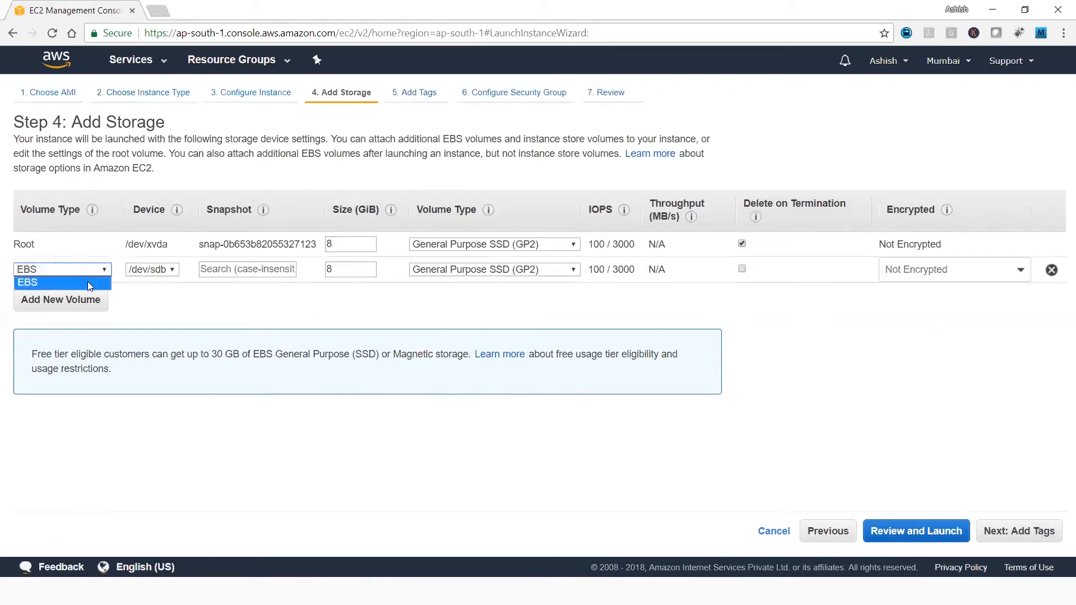
pyautogui.click(87, 282)
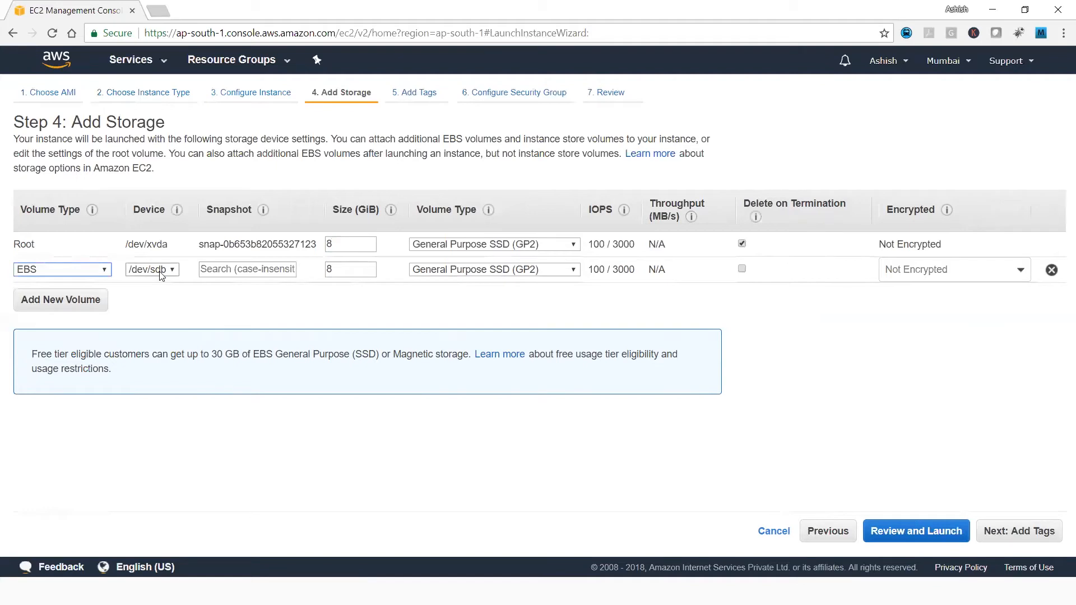
pyautogui.moveTo(329, 273); pyautogui.dragTo(401, 274)
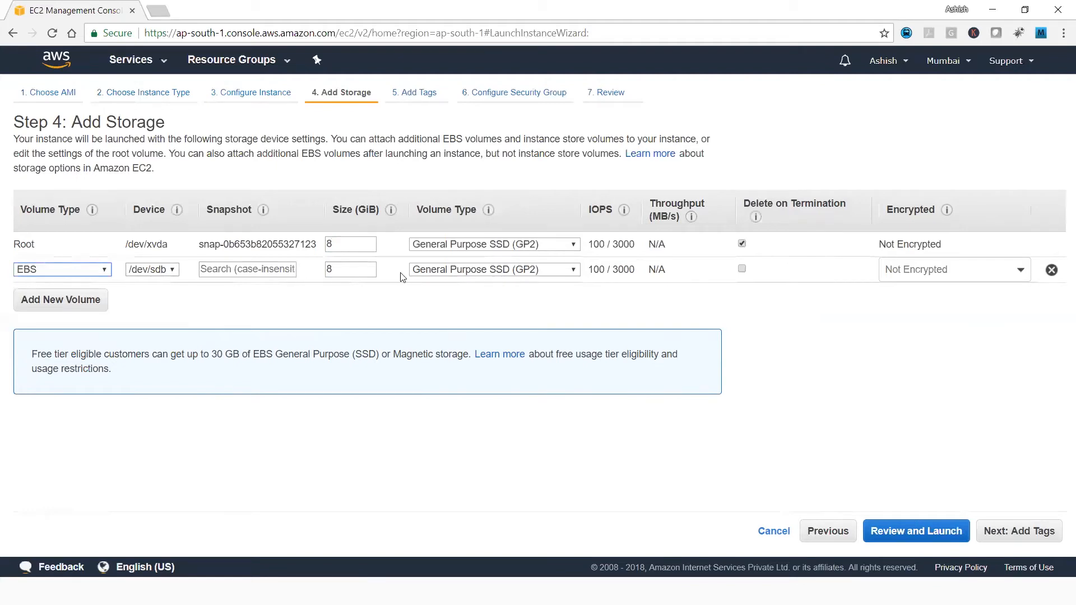
pyautogui.click(529, 271)
pyautogui.click(529, 271)
pyautogui.click(349, 266)
pyautogui.press('BackSpace')
pyautogui.write('10')
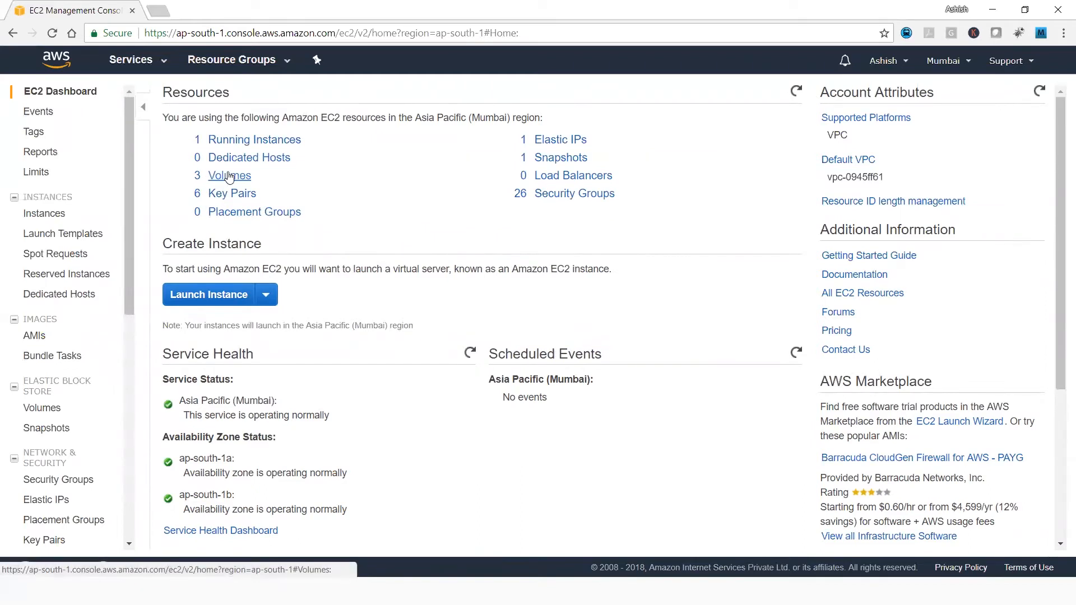
# Step: Start creating a standalone volume from the volumes list, keep General Purpose SSD (GP2), and set its size to 2 GiB
pyautogui.click(230, 177)
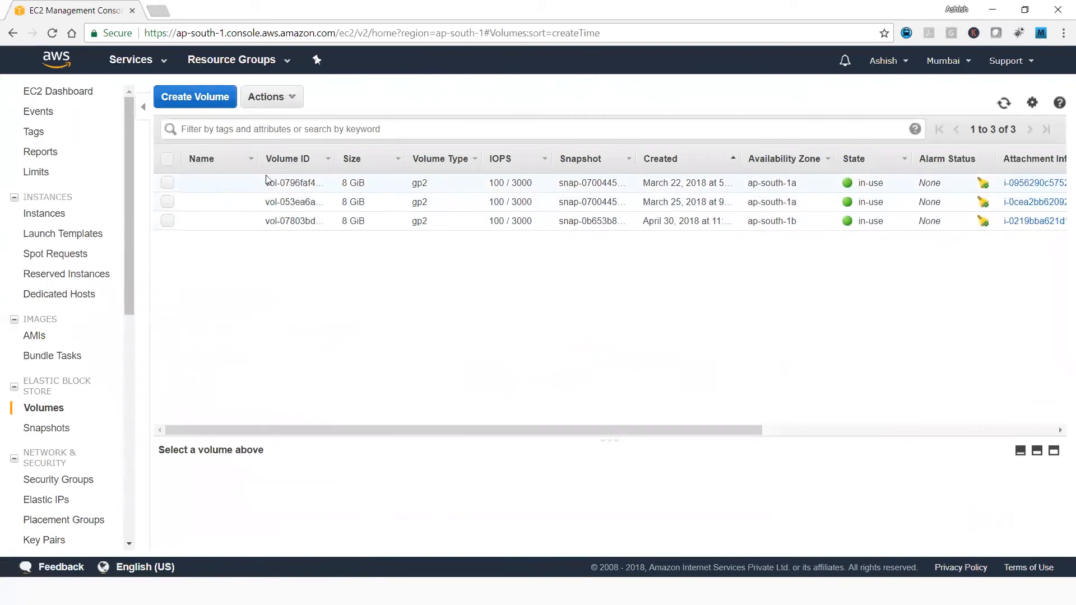
pyautogui.click(200, 101)
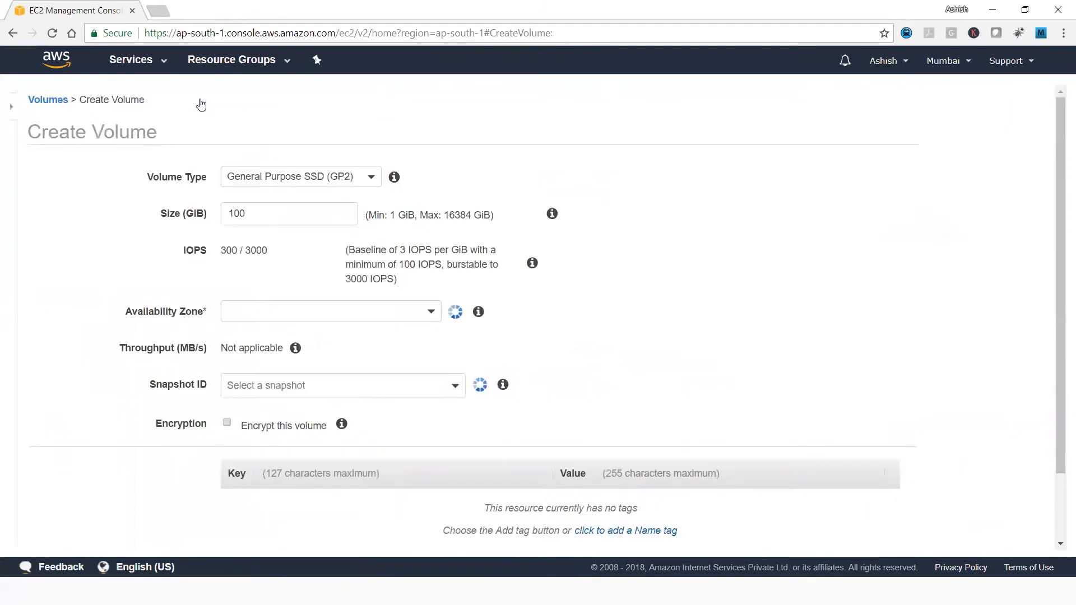
pyautogui.click(311, 180)
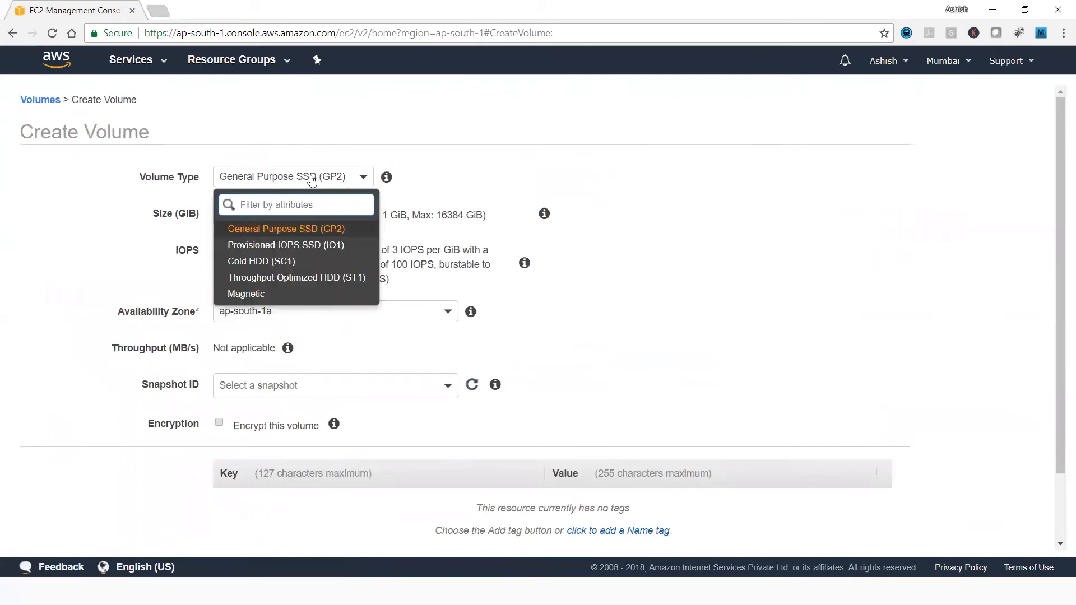
pyautogui.click(312, 180)
pyautogui.doubleClick(272, 214)
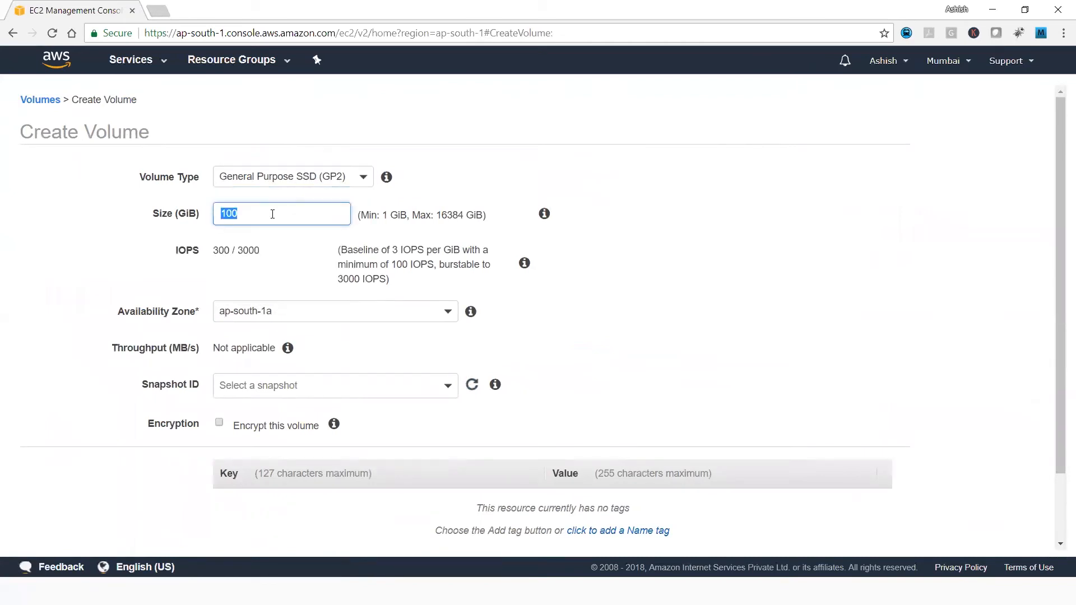
pyautogui.press('BackSpace')
pyautogui.write('2')
# Step: Review the new volume's IOPS, encryption and snapshot choices, and create it in ap-south-1a unencrypted and without a snapshot
pyautogui.moveTo(214, 250); pyautogui.dragTo(266, 251)
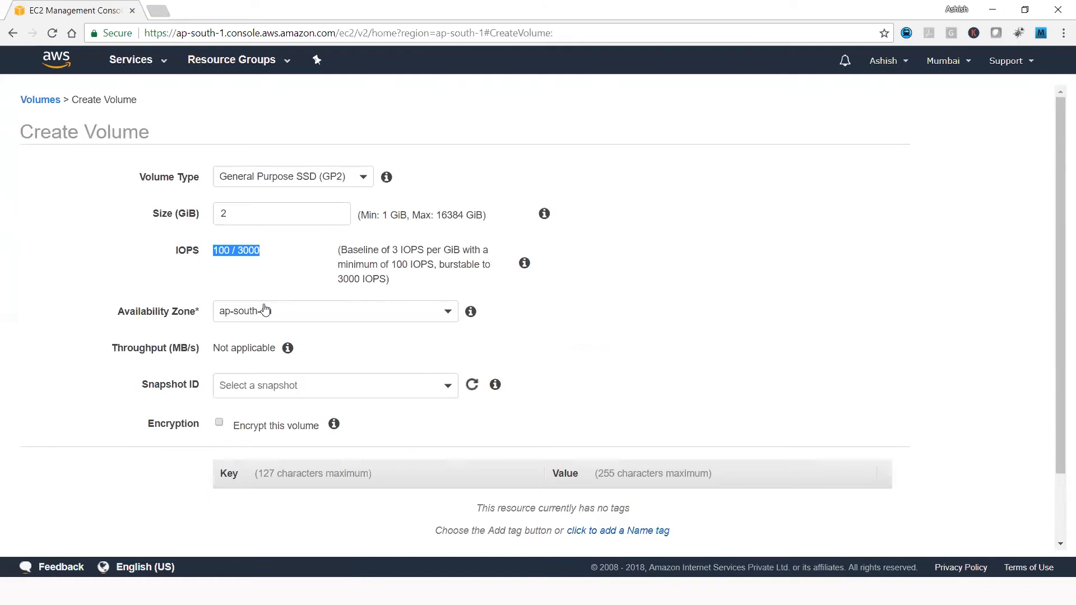
pyautogui.doubleClick(252, 426)
pyautogui.click(337, 389)
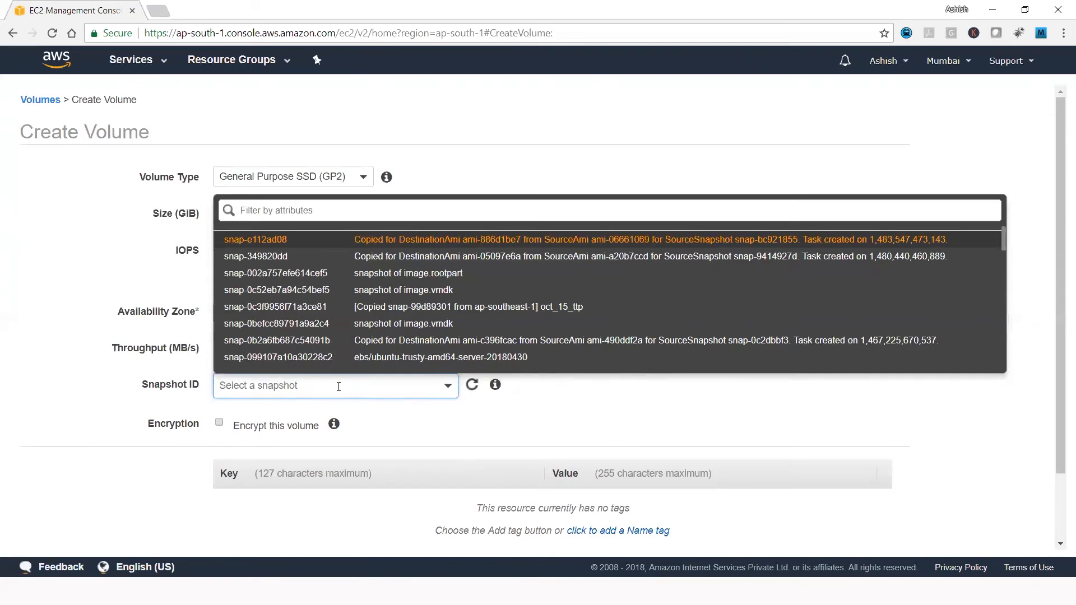
pyautogui.scroll(-1, 280, 347)
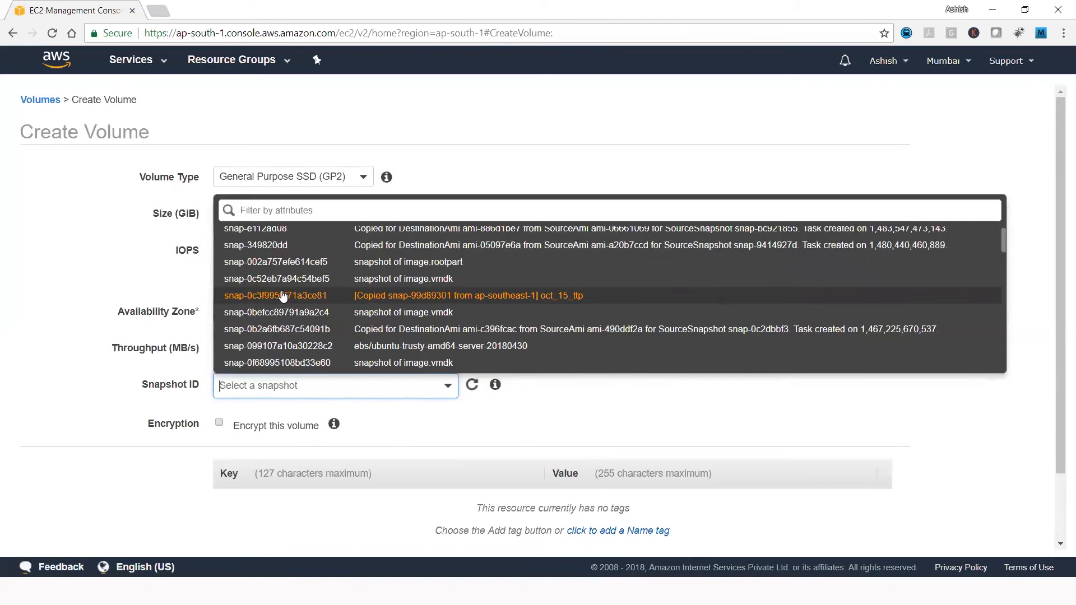
pyautogui.click(542, 423)
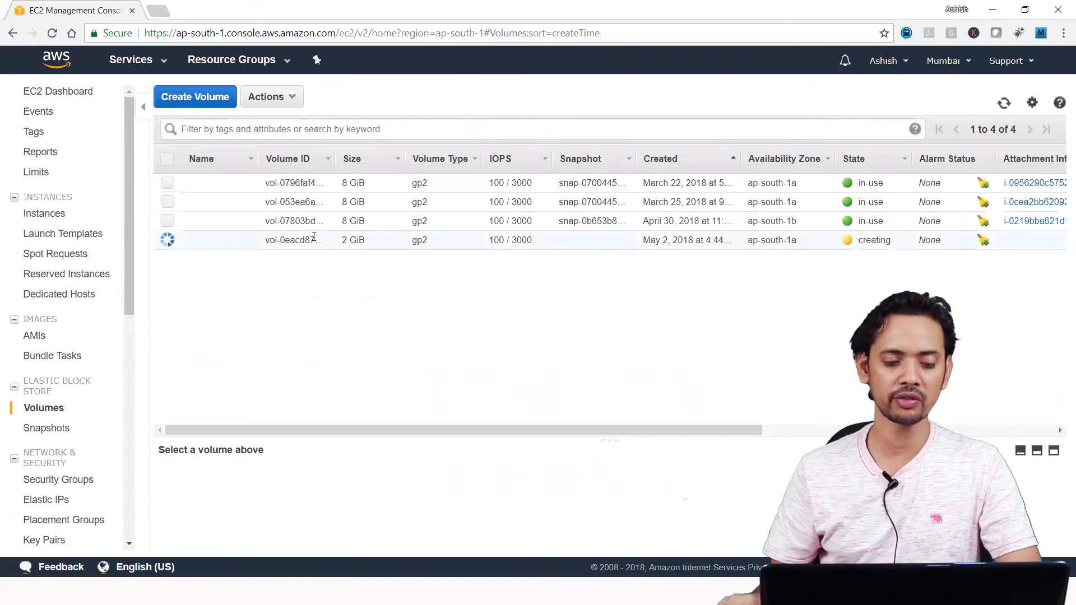
# Step: Name the newly created 2 GiB volume extraVolume
pyautogui.click(400, 242)
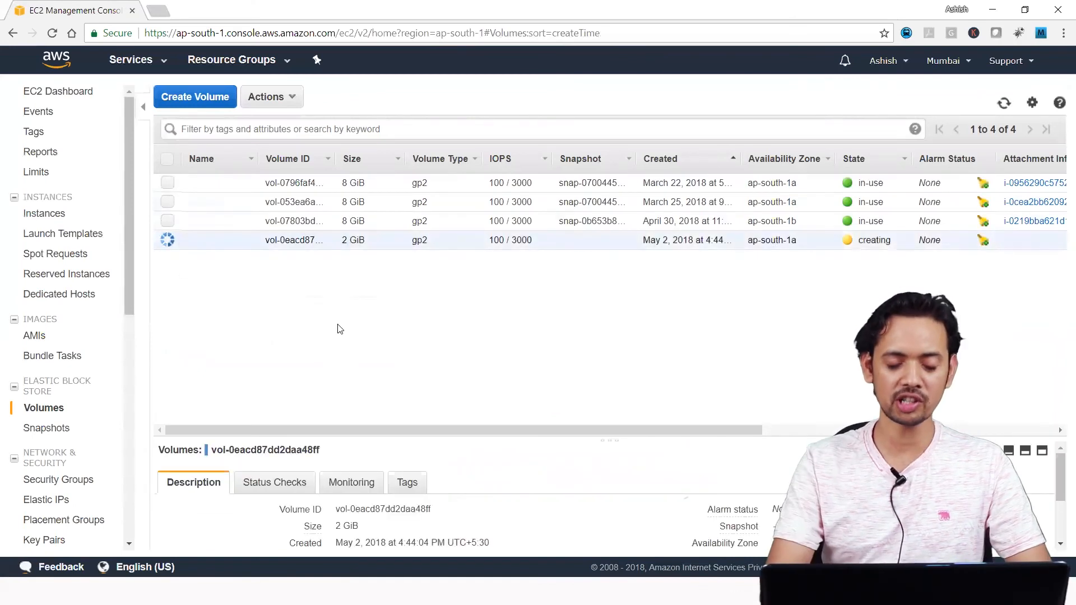
pyautogui.click(245, 241)
pyautogui.write('extraVolume')
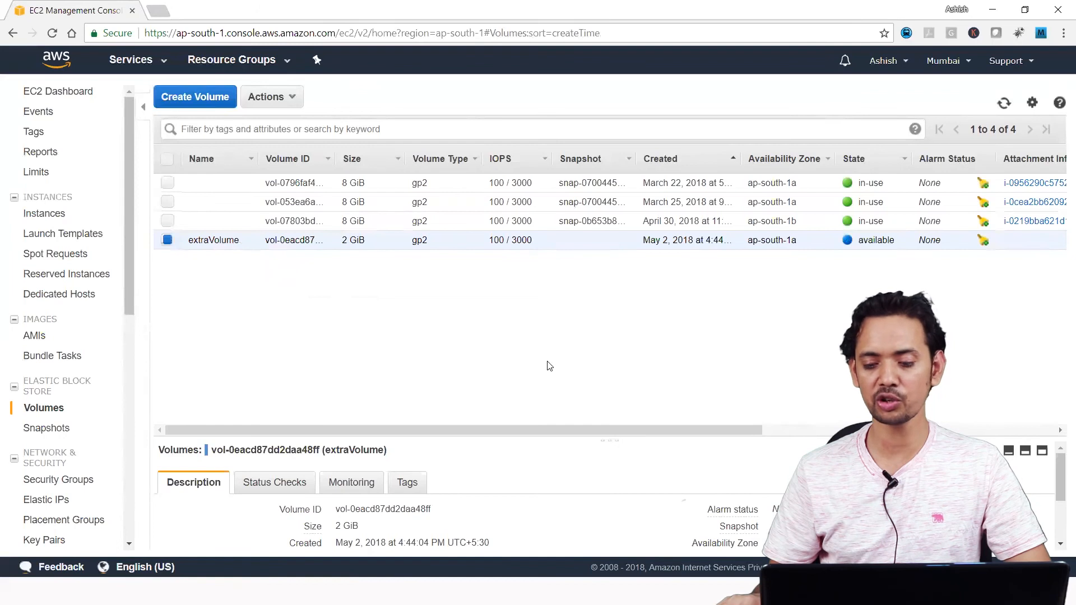
# Step: Check the state and availability zone of extraVolume in the volumes list
pyautogui.moveTo(655, 430); pyautogui.dragTo(708, 433)
pyautogui.moveTo(781, 245); pyautogui.dragTo(816, 245)
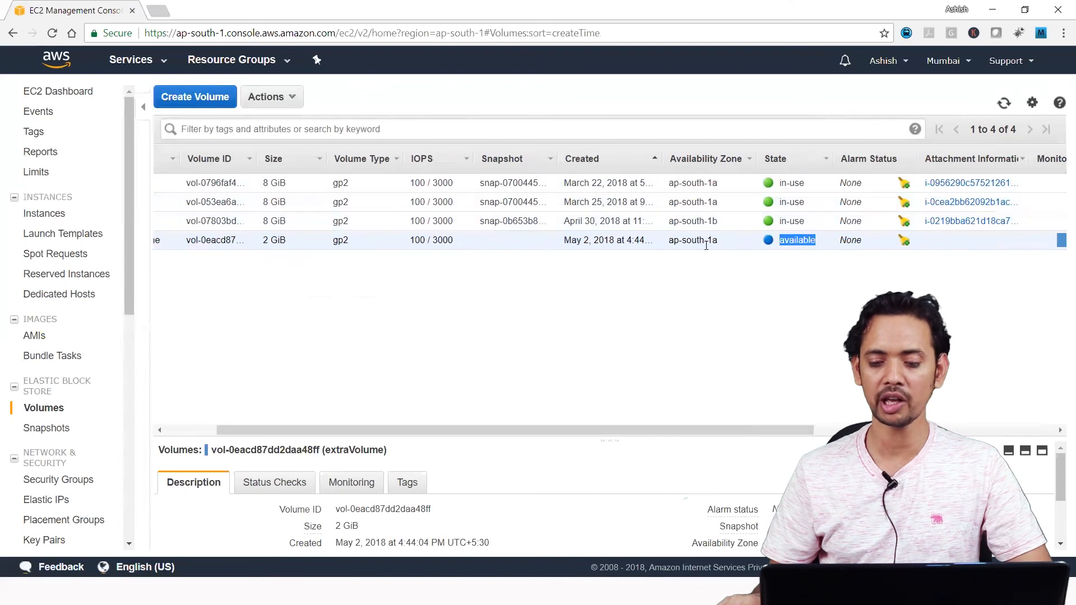
pyautogui.moveTo(668, 241); pyautogui.dragTo(754, 238)
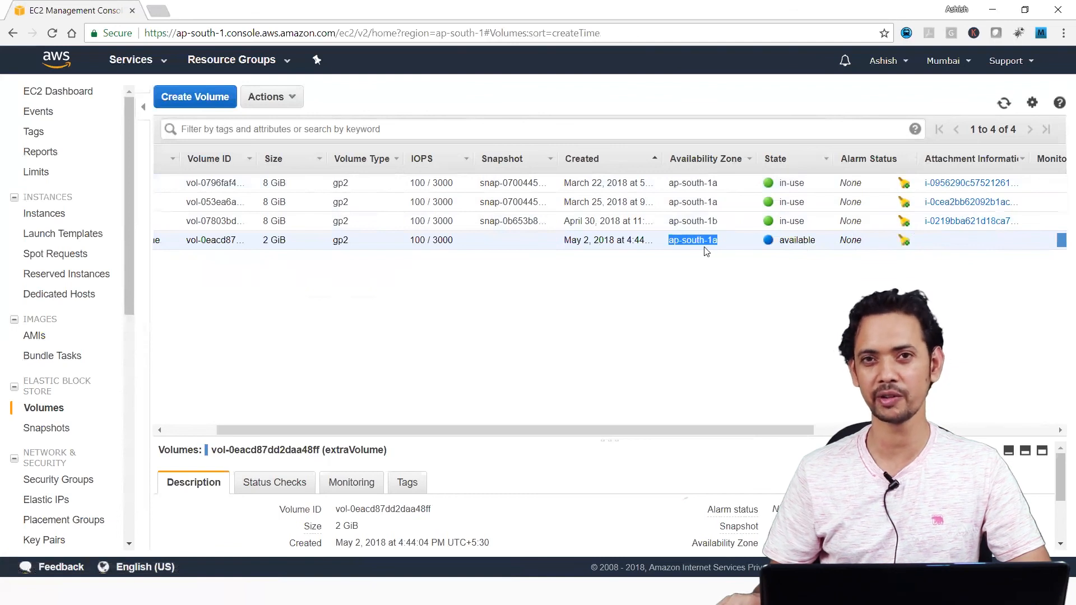
pyautogui.hscroll(-3, 598, 405)
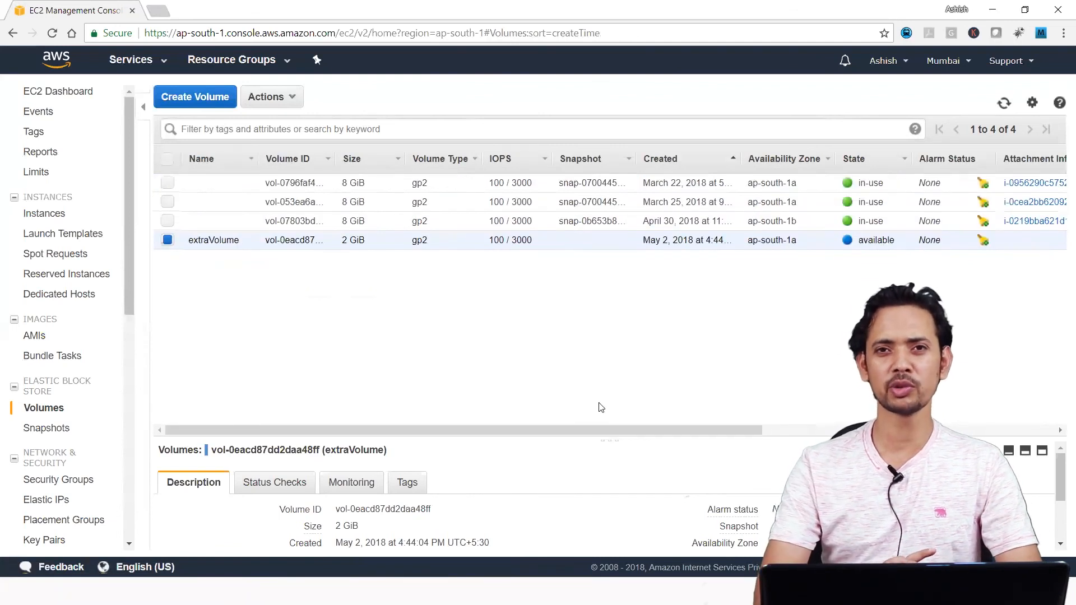